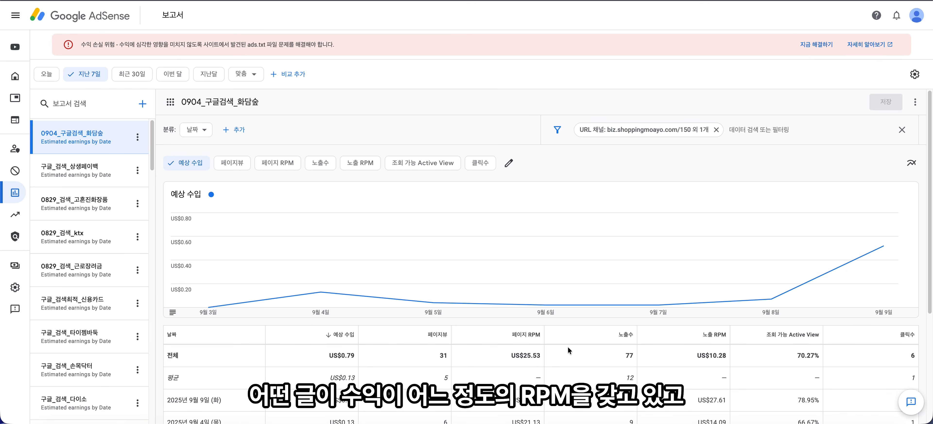
Open the Sites report from the saved reports and review the earnings of each site.
scroll(546, 330, down, 4)
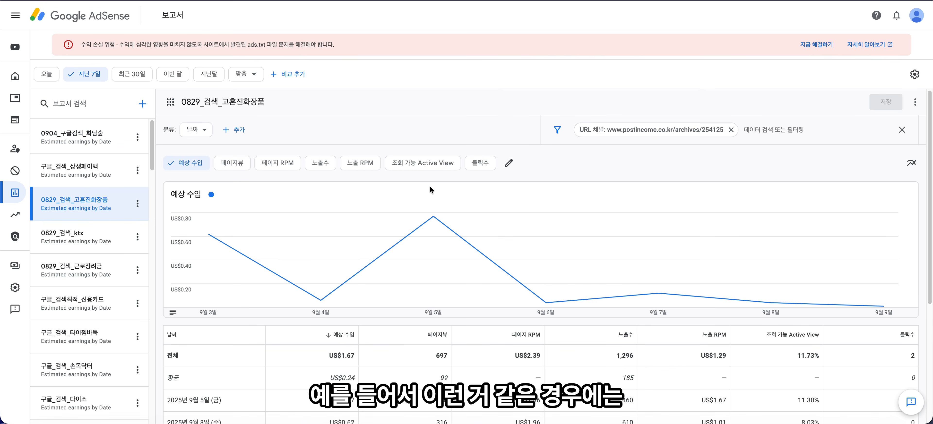
scroll(92, 277, down, 10)
scroll(92, 277, up, 3)
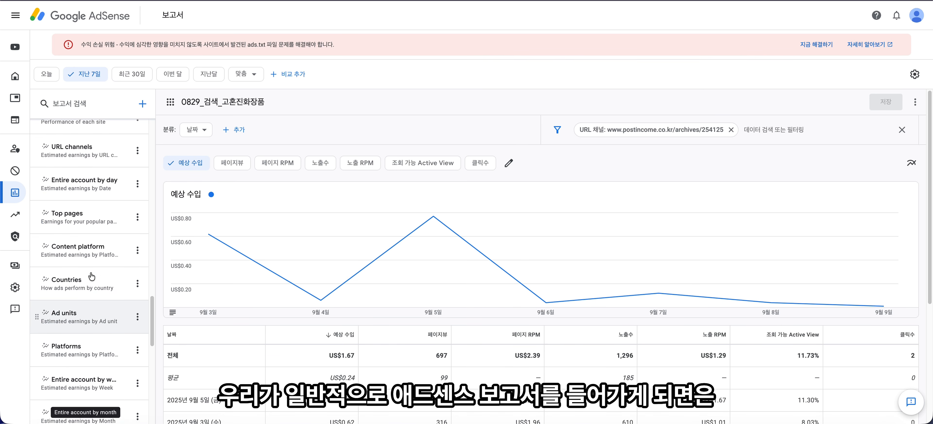
scroll(92, 277, up, 4)
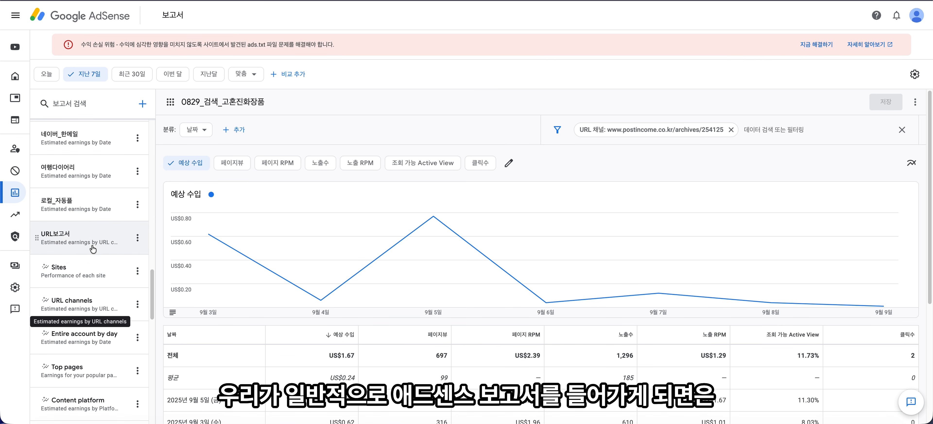
click(93, 310)
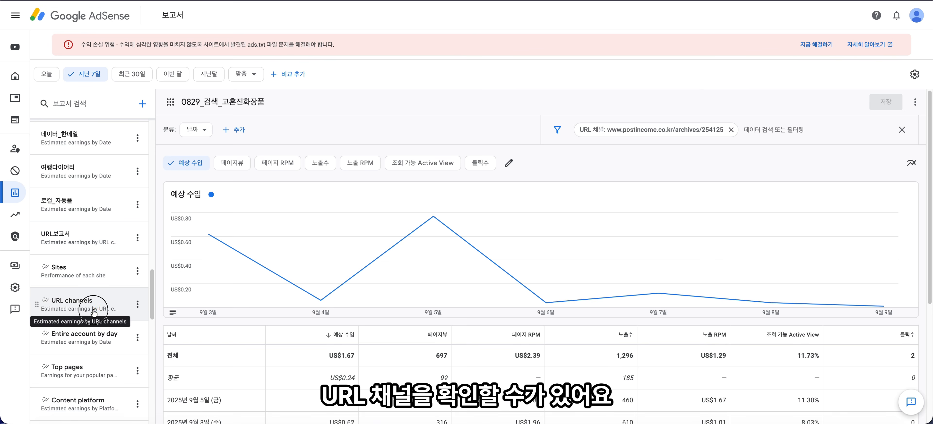
click(96, 278)
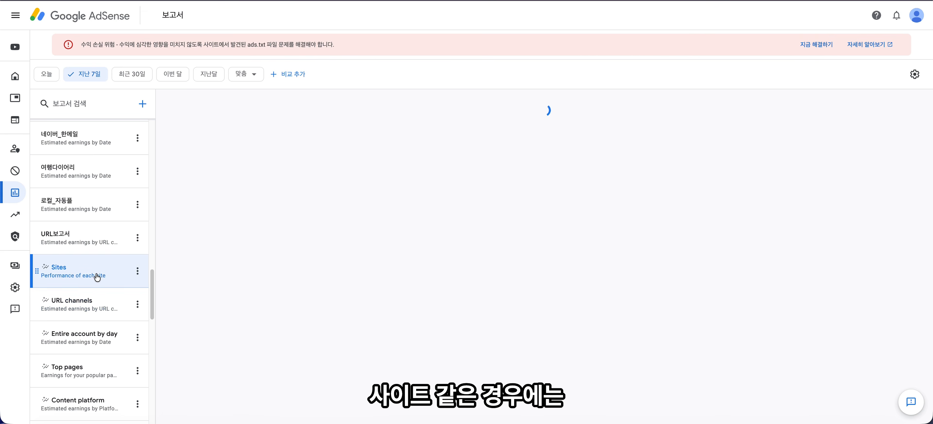
scroll(278, 297, down, 5)
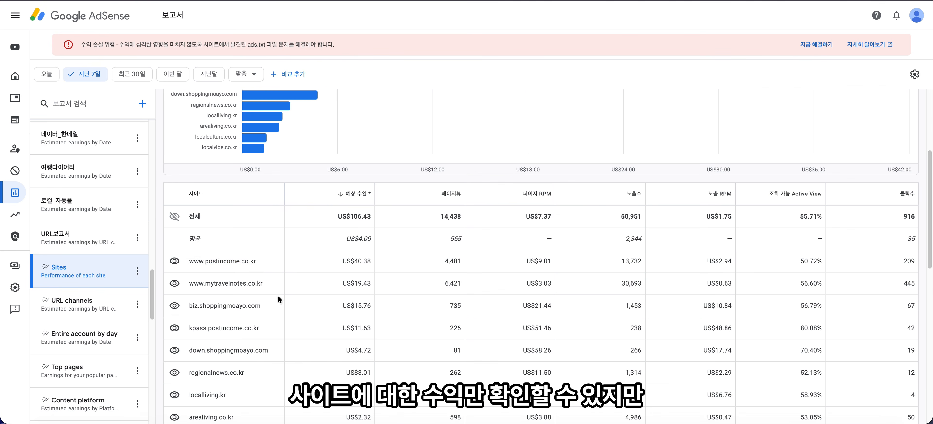
Open the URL channels report and review estimated earnings, page views and RPM for the individual post URLs.
click(122, 314)
click(87, 239)
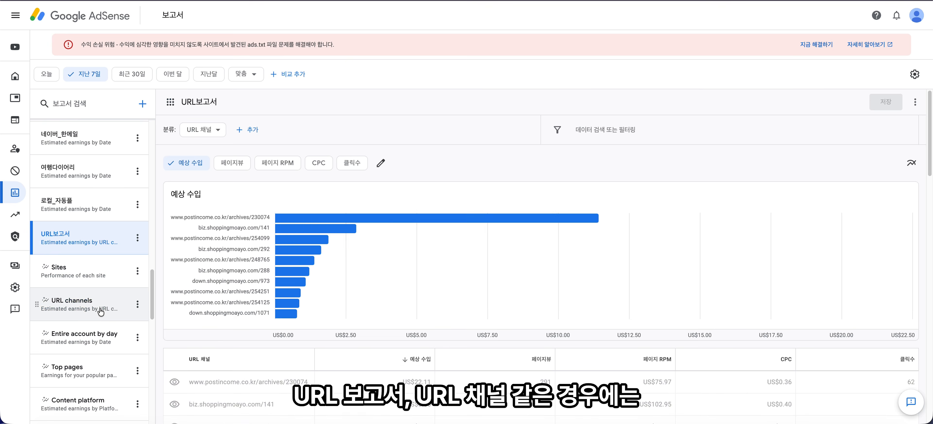
click(71, 307)
scroll(299, 278, down, 5)
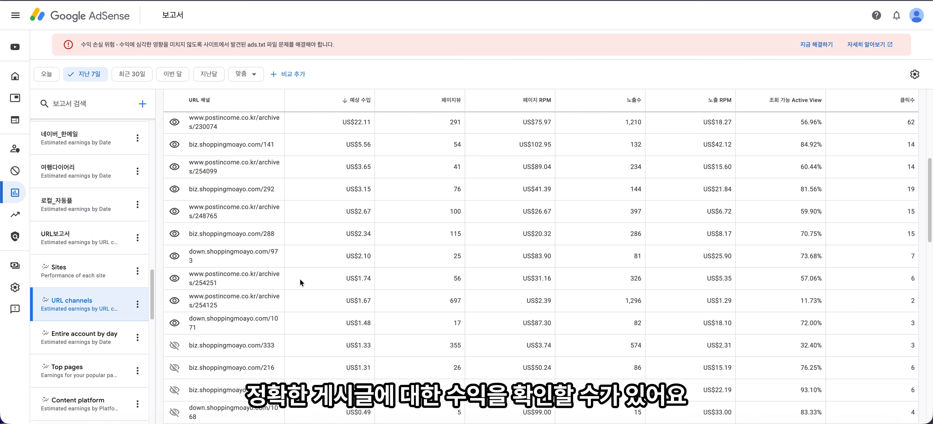
scroll(299, 279, up, 4)
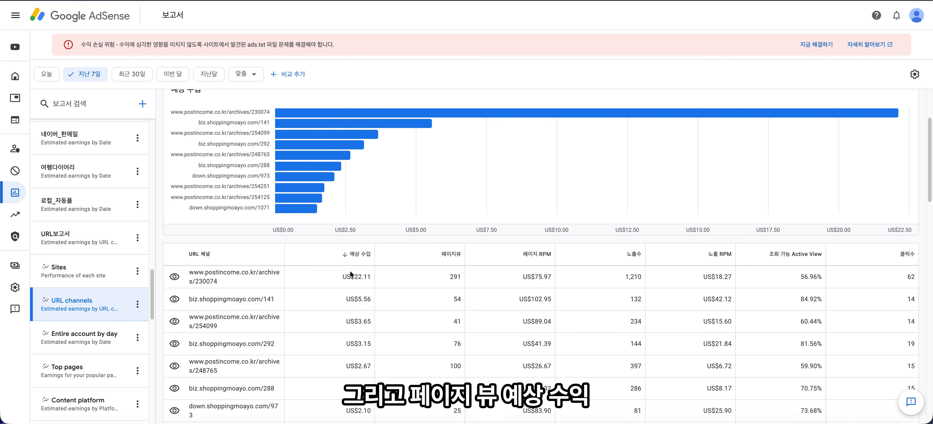
Add the CPC metric to the URL channels report and review the CPC of each URL.
scroll(505, 283, up, 3)
click(507, 164)
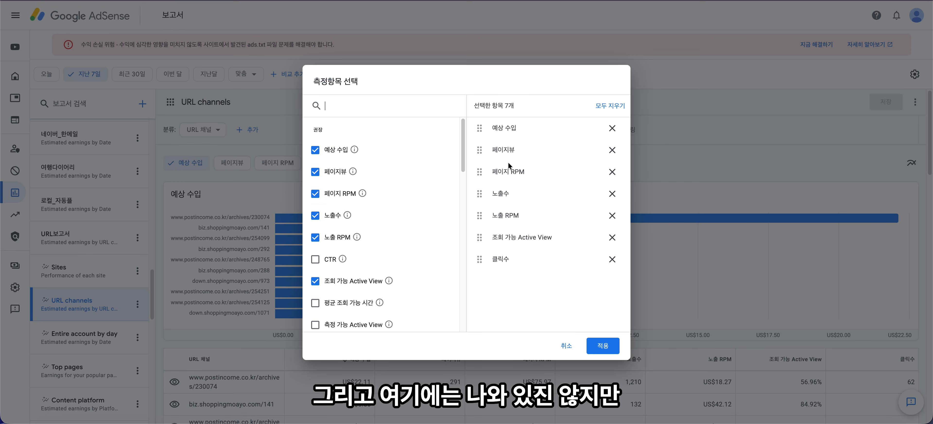
scroll(388, 241, down, 5)
click(330, 229)
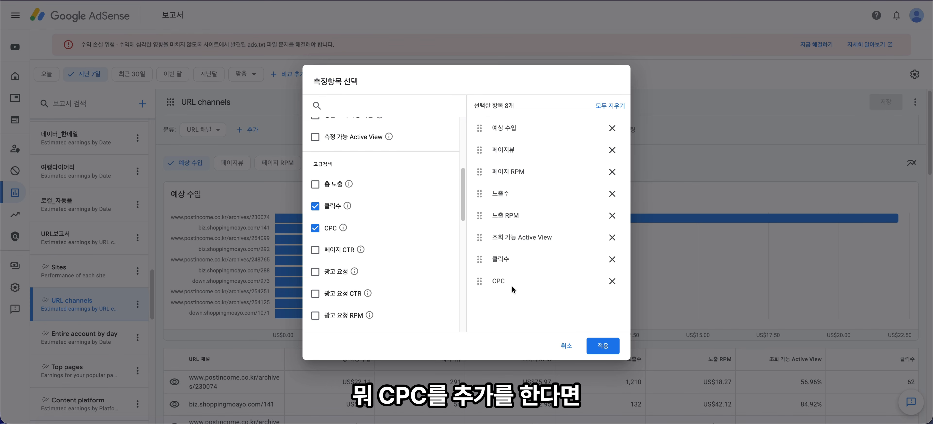
click(603, 346)
scroll(828, 287, down, 10)
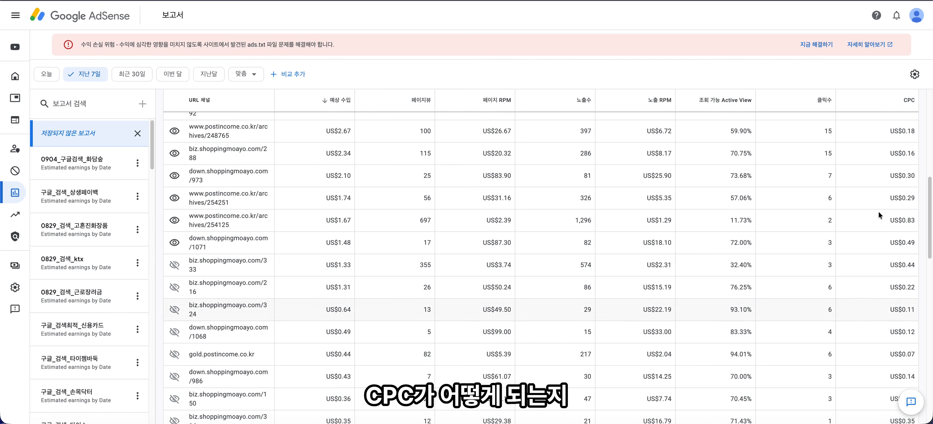
scroll(878, 215, up, 5)
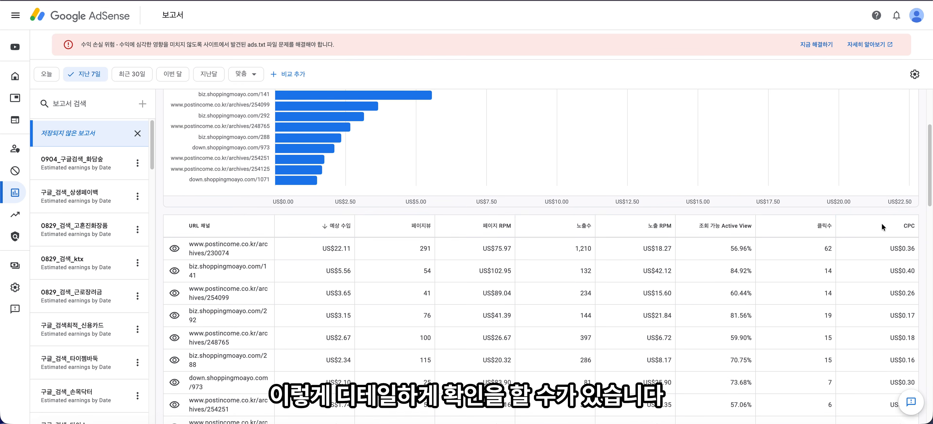
scroll(915, 235, up, 3)
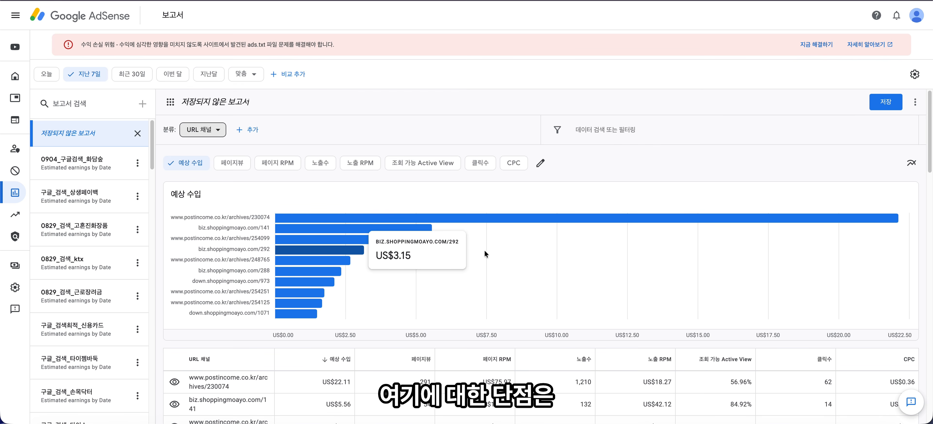
triple_click(227, 379)
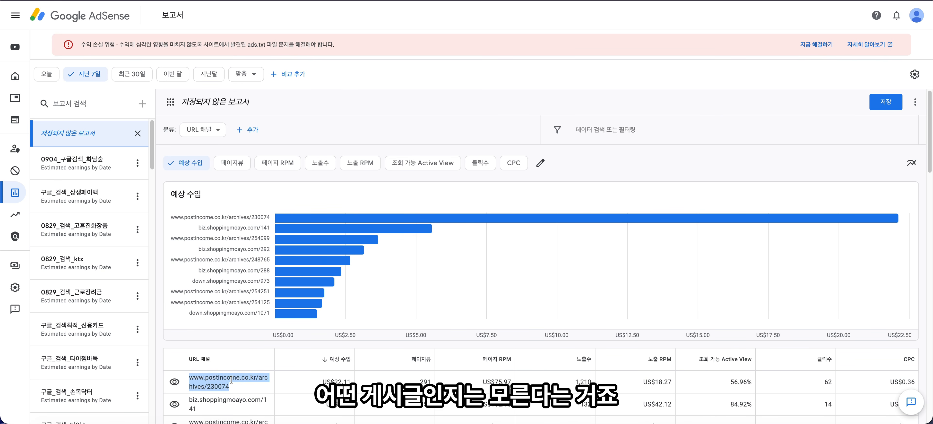
double_click(226, 399)
triple_click(231, 383)
key(ctrl+c)
key(ctrl+t)
key(ctrl+v)
key(Return)
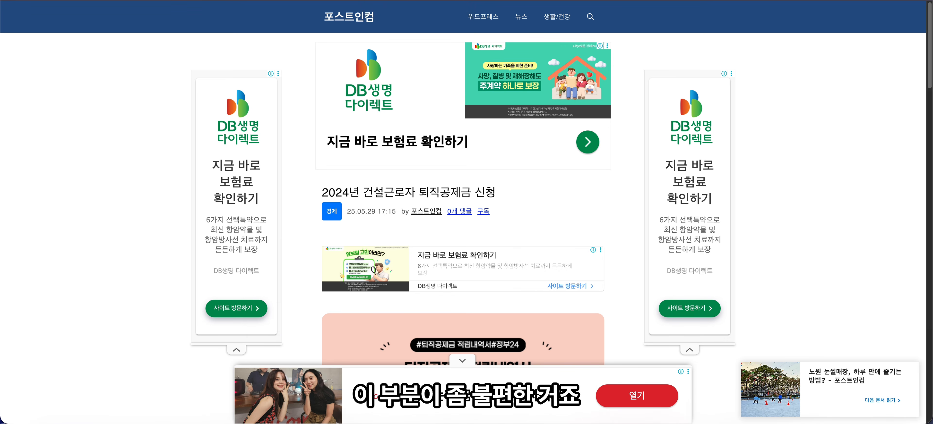
key(ctrl+Tab)
key(ctrl+Tab)
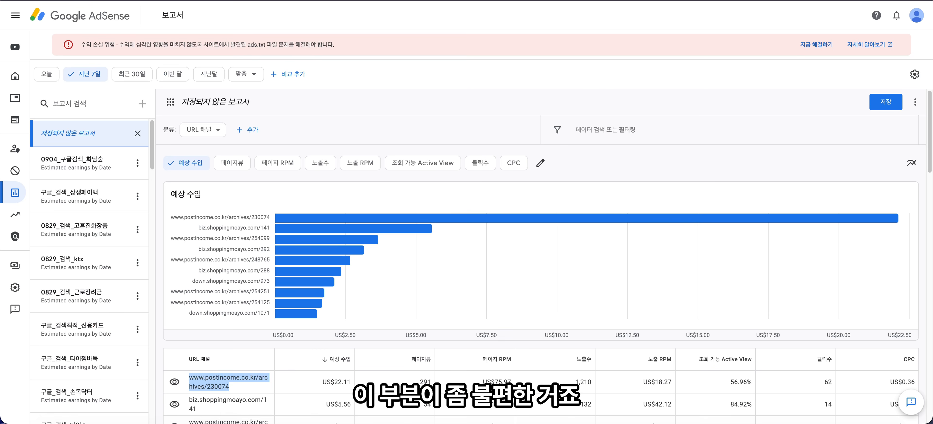
Browse the topic-named saved reports and open 0829_검색_고혼진화장품 to check its URL channel filter.
click(291, 111)
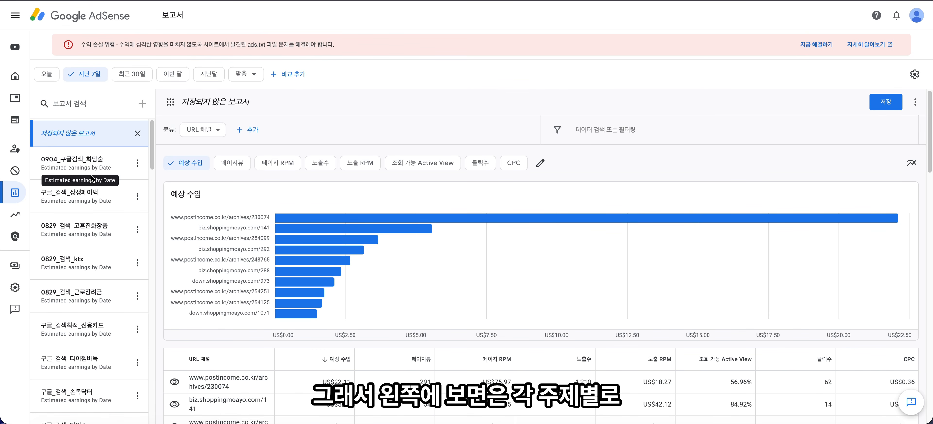
scroll(90, 286, down, 2)
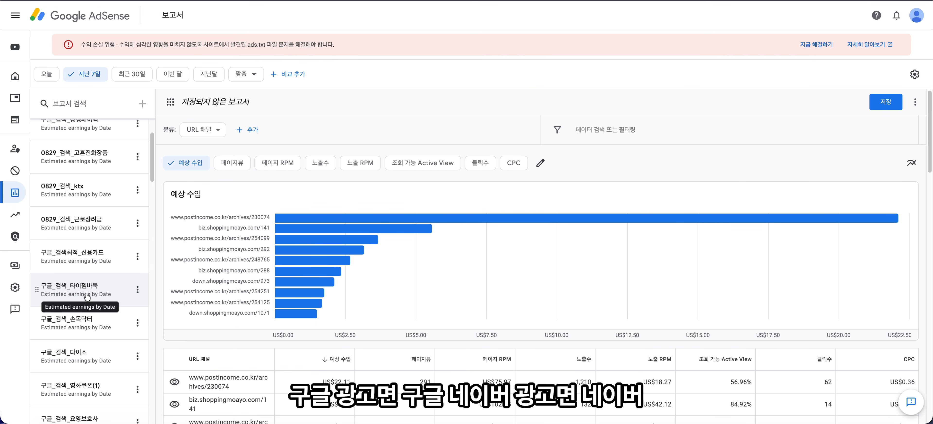
scroll(87, 297, down, 5)
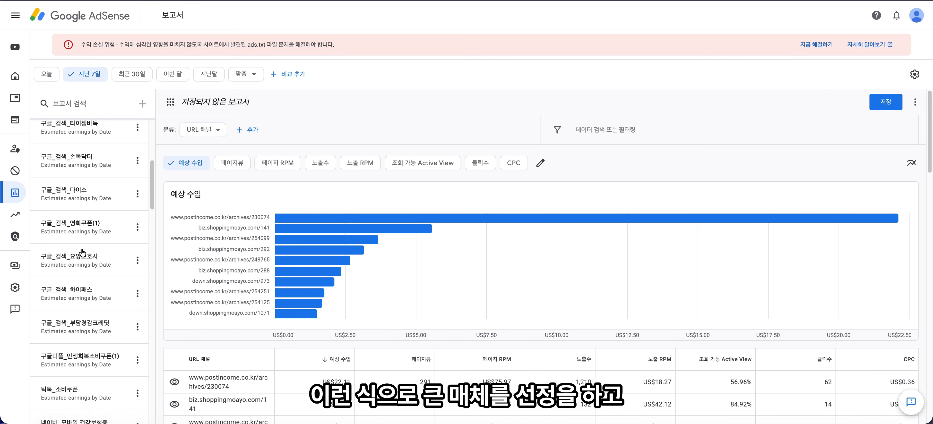
scroll(82, 252, up, 1)
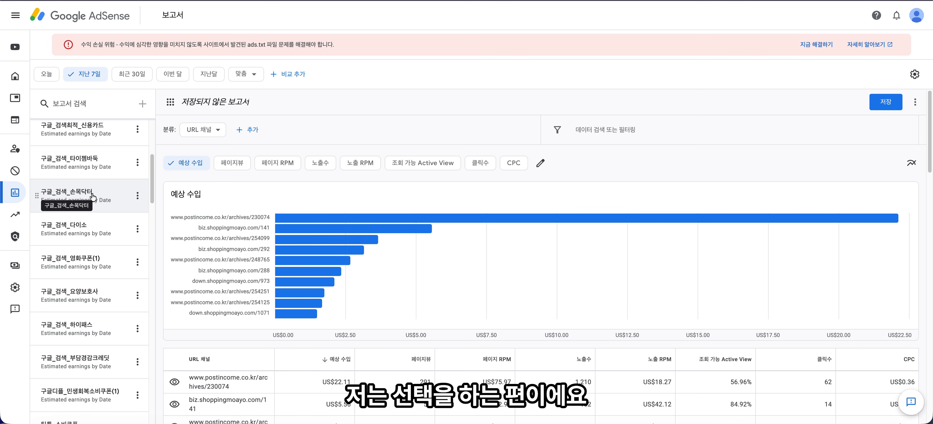
scroll(92, 197, up, 5)
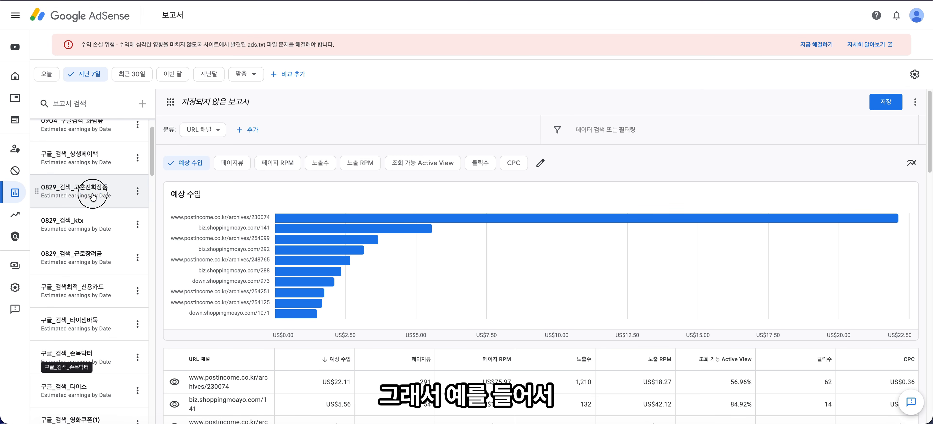
click(87, 194)
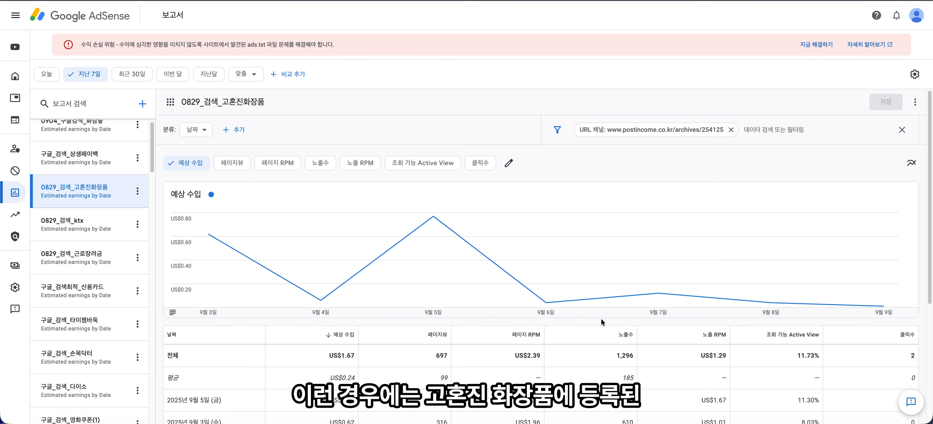
click(643, 130)
click(635, 131)
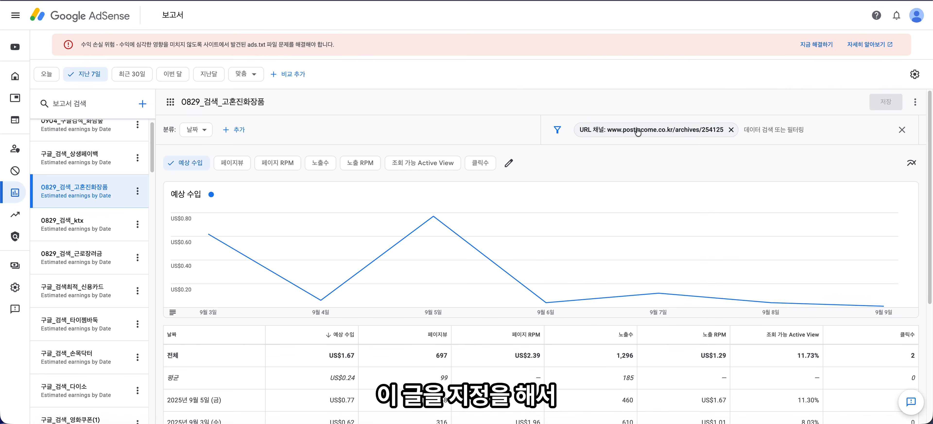
mouse_move(451, 228)
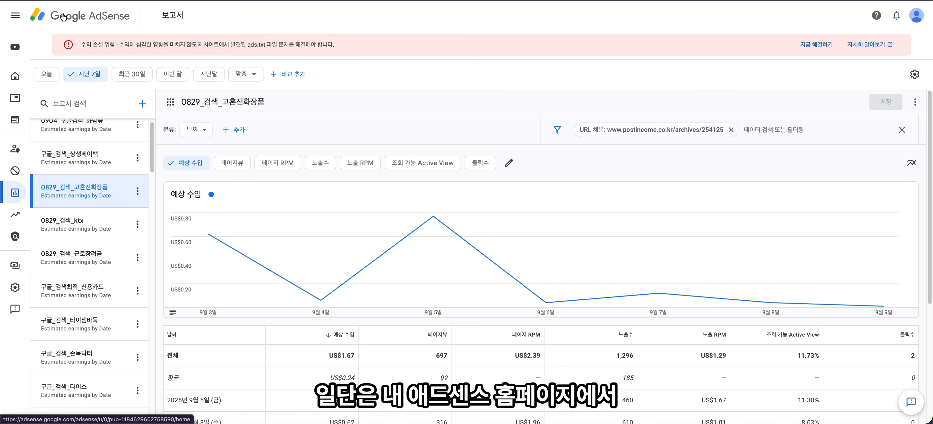
click(15, 15)
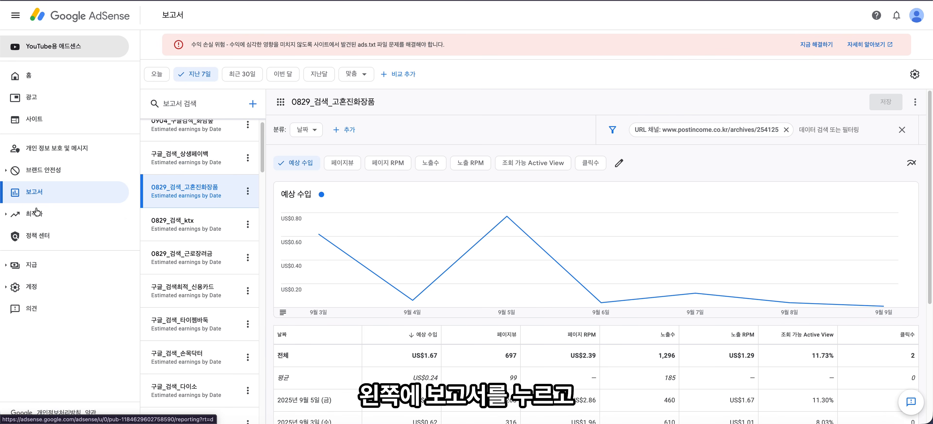
click(15, 15)
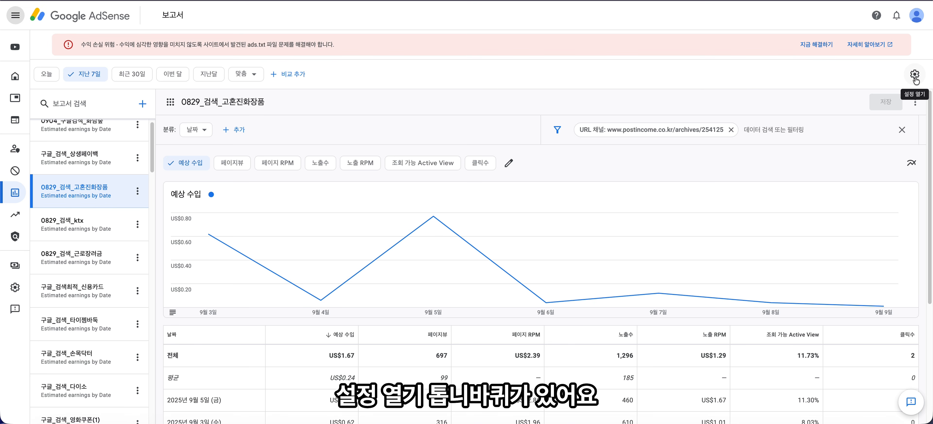
click(915, 80)
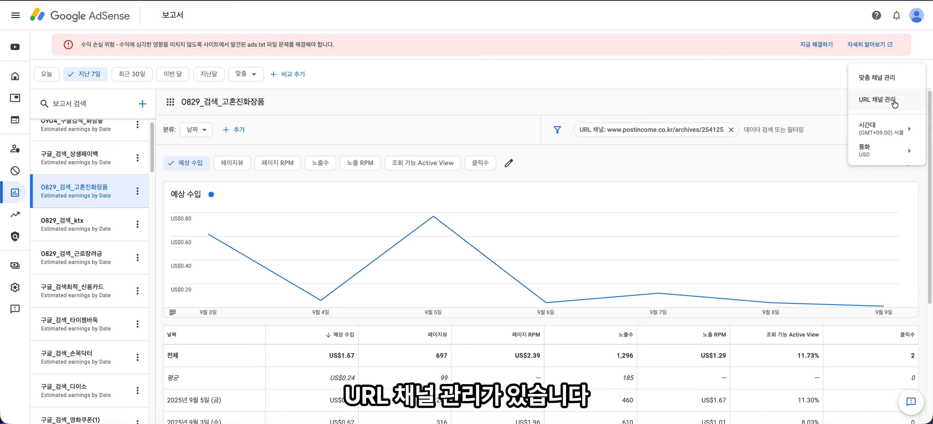
click(894, 101)
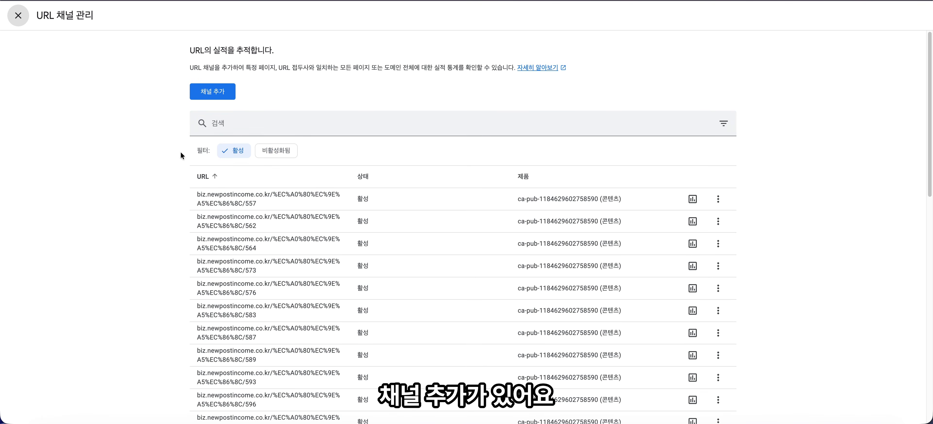
click(212, 91)
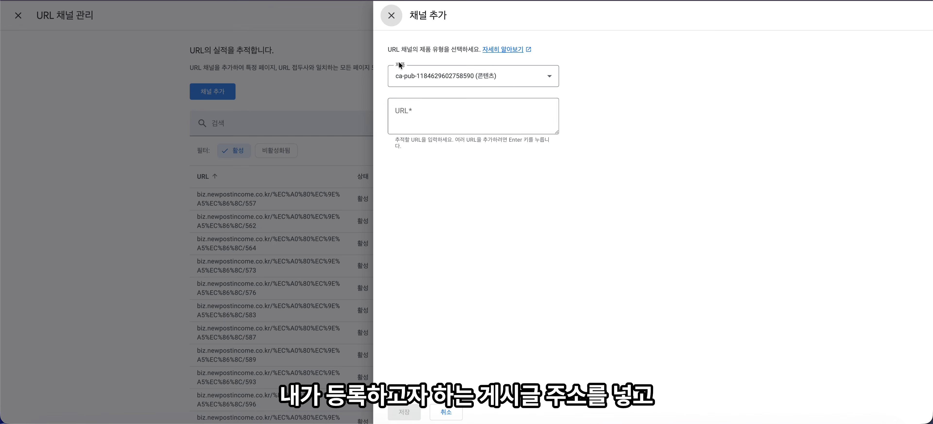
click(454, 120)
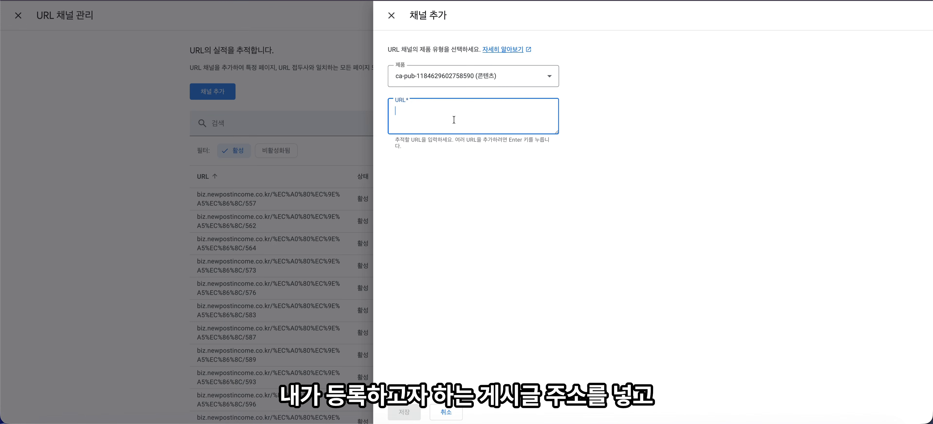
key(ctrl+v)
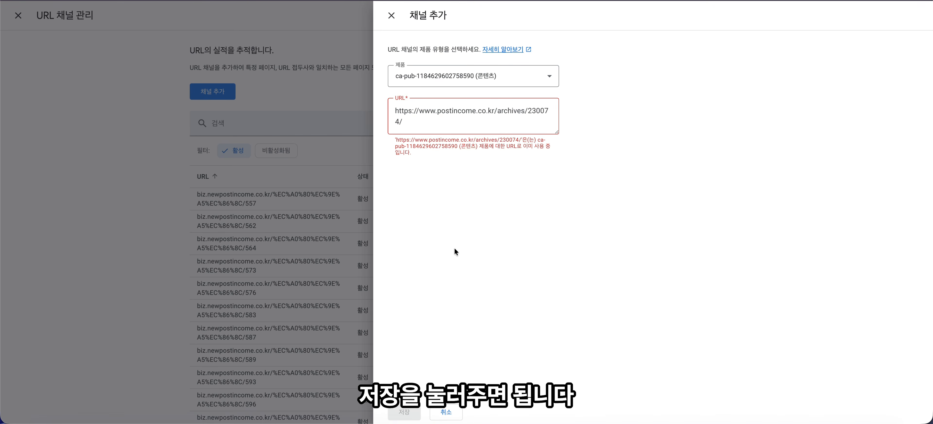
click(457, 112)
key(ctrl+a)
key(ctrl+v)
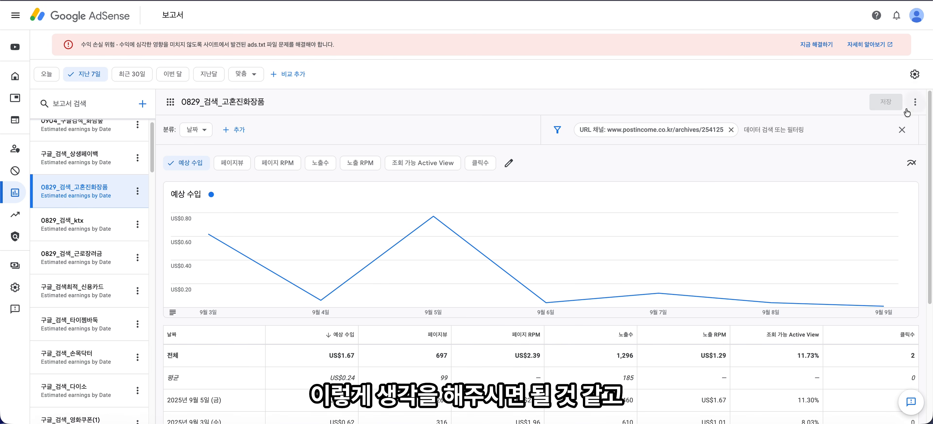
mouse_move(3, 133)
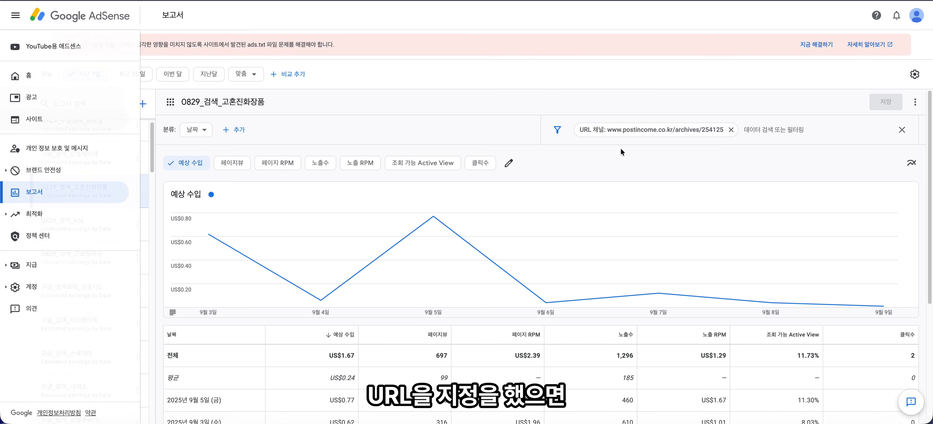
click(143, 105)
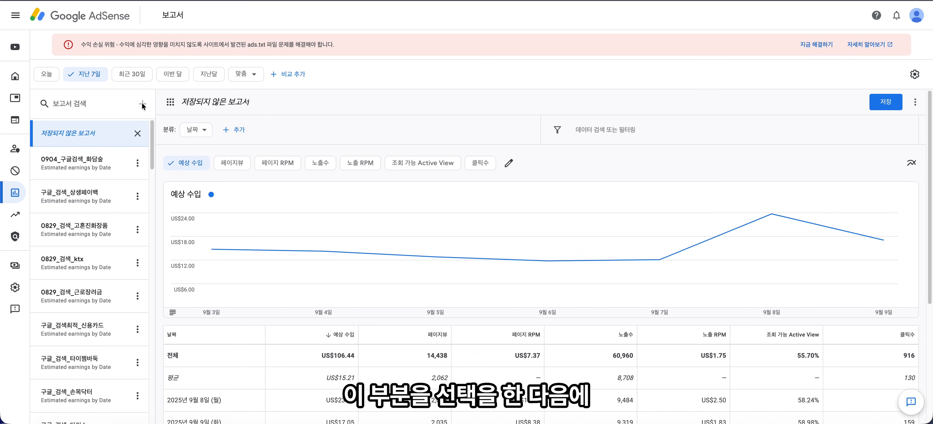
click(609, 128)
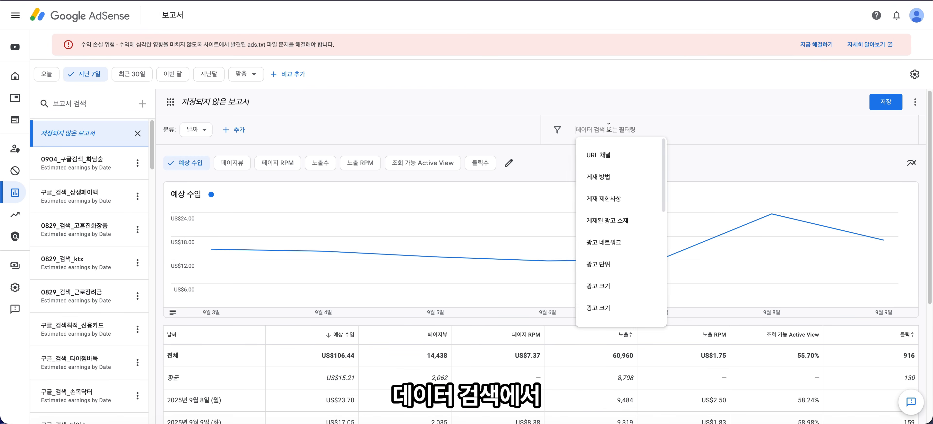
key(ctrl+v)
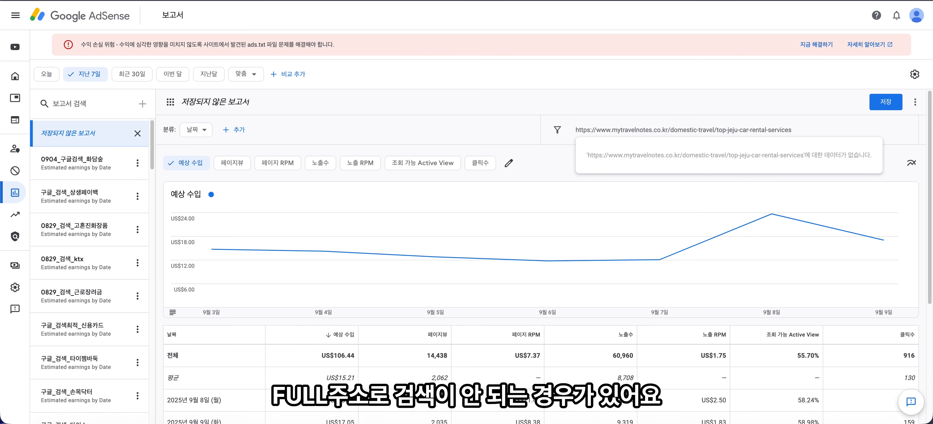
Shorten the filter search to domestic-travel/top-jeju-car-rental-services by removing the protocol and domain.
key(Home)
key(Delete)
key(Delete)
key(Delete)
key(Delete)
key(Delete)
key(Delete)
key(Delete)
key(Delete)
key(Delete)
key(Delete)
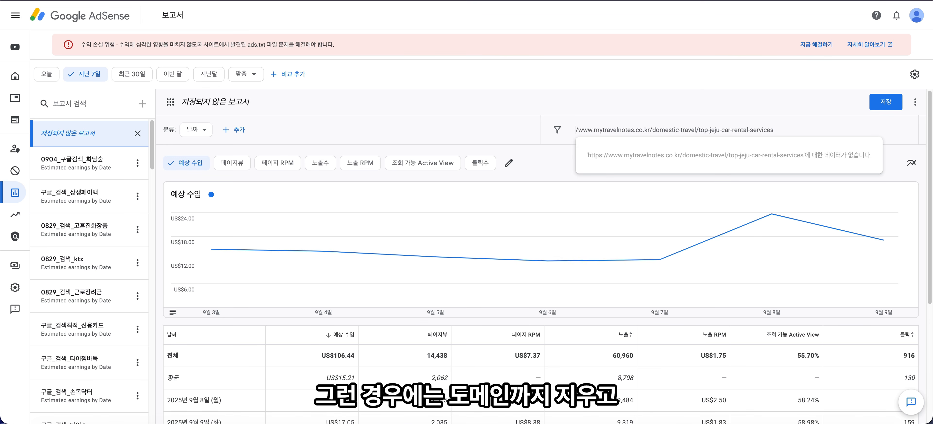
key(Delete)
key(Delete)
key(Delete)
drag(576, 130, 628, 131)
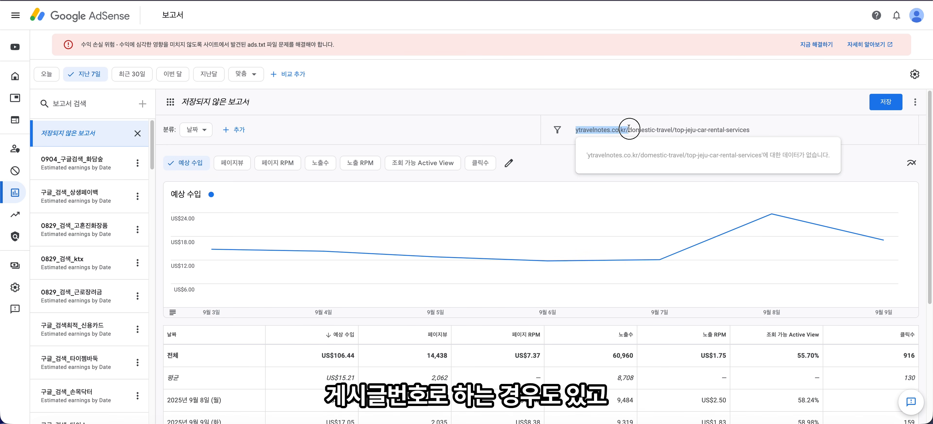
key(Delete)
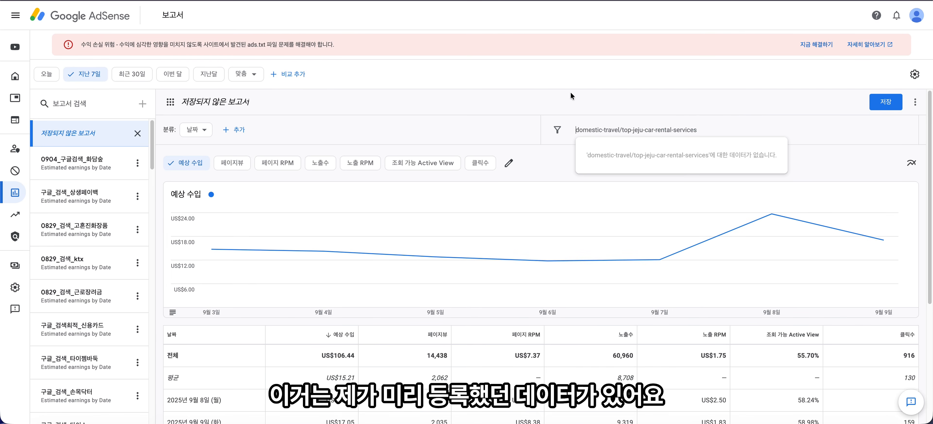
key(ctrl+v)
key(Return)
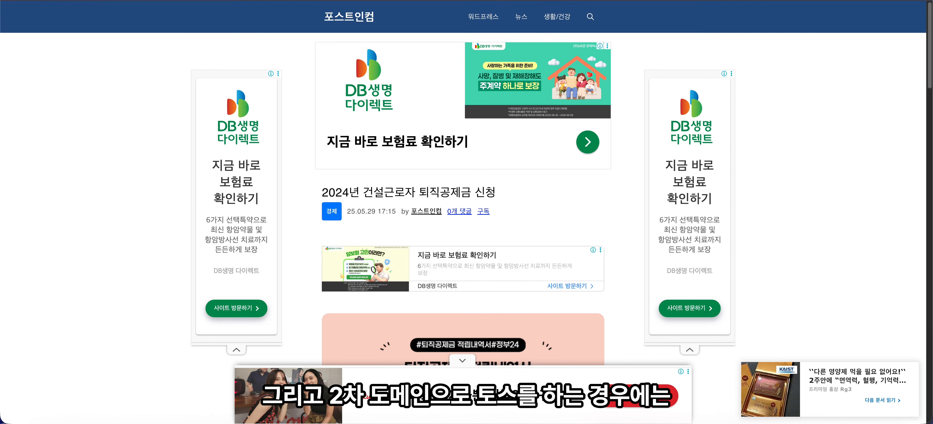
scroll(444, 197, down, 10)
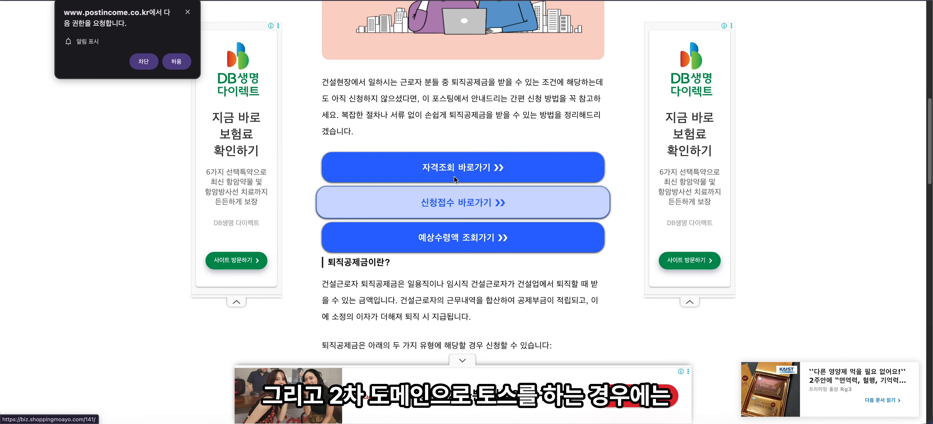
click(453, 169)
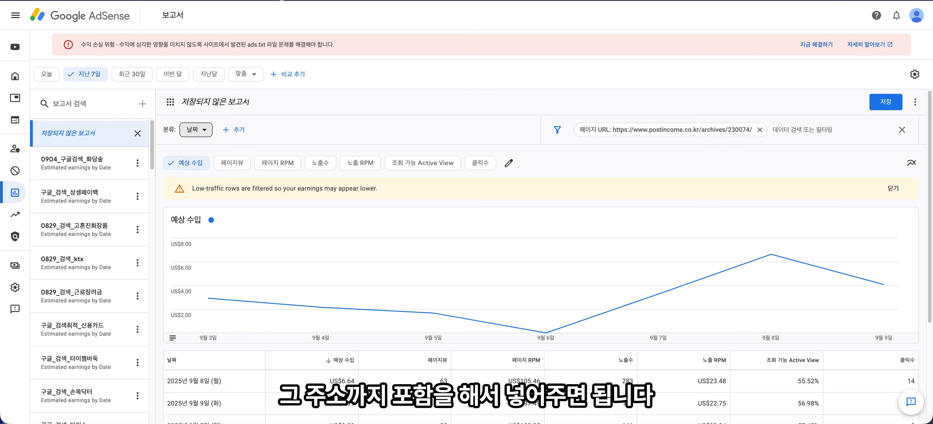
click(794, 131)
text(https://biz.shoppingmoayo.com/141/)
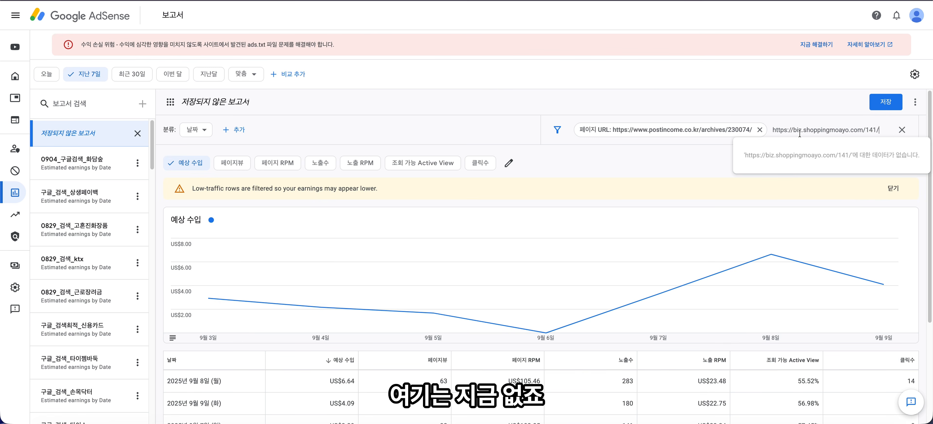
Try to add the biz.shoppingmoayo.com/141 page as a second filter using a trimmed address, and inspect the page URL filter's selection.
key(BackSpace)
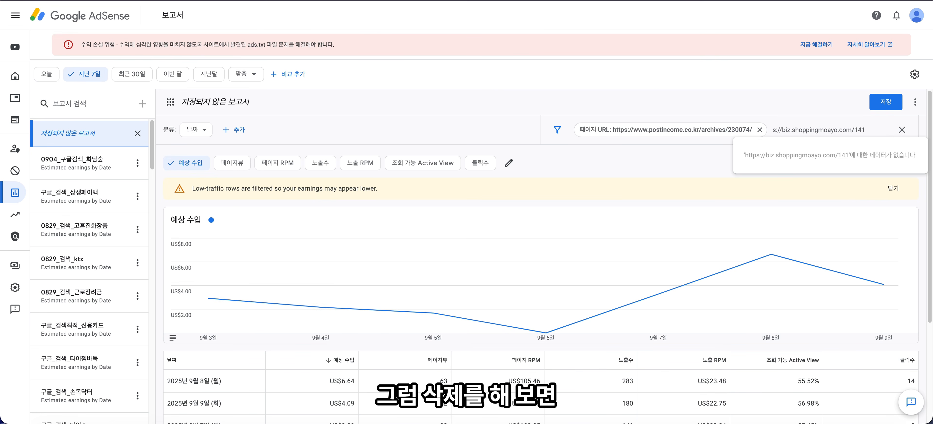
key(BackSpace)
key(BackSpace)
key(BackSpace)
key(BackSpace)
key(BackSpace)
key(BackSpace)
key(BackSpace)
key(BackSpace)
click(808, 159)
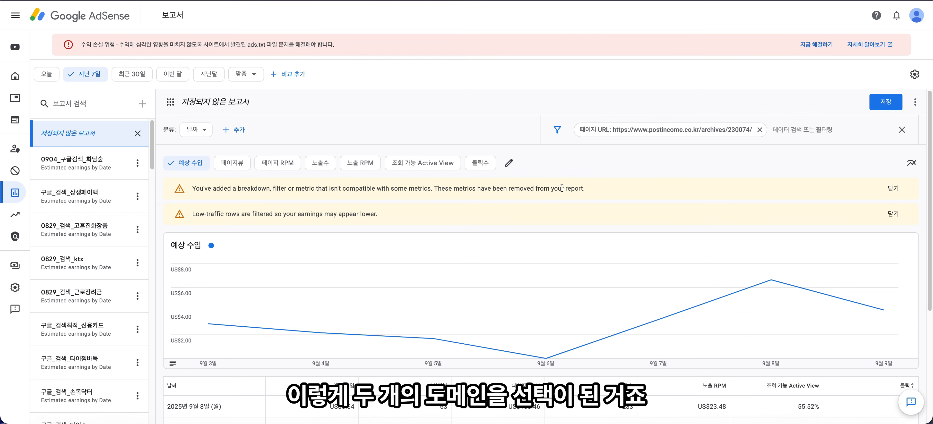
click(652, 129)
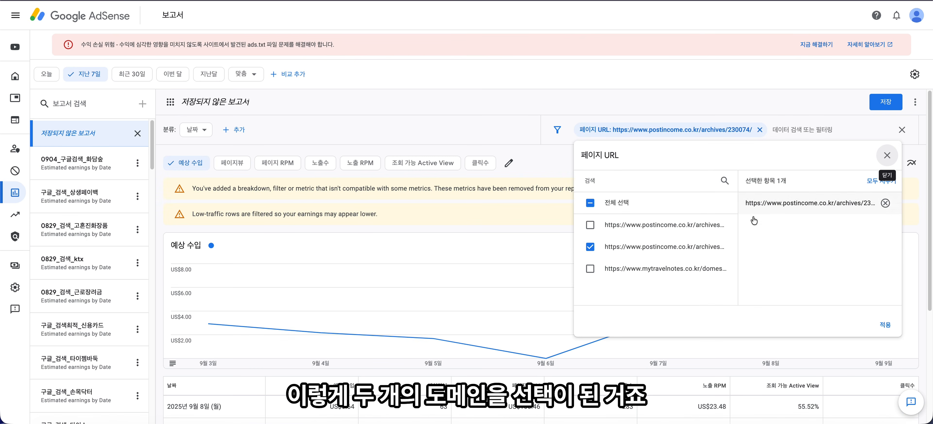
click(782, 135)
text(https://biz.shoppingmoayo.com/141)
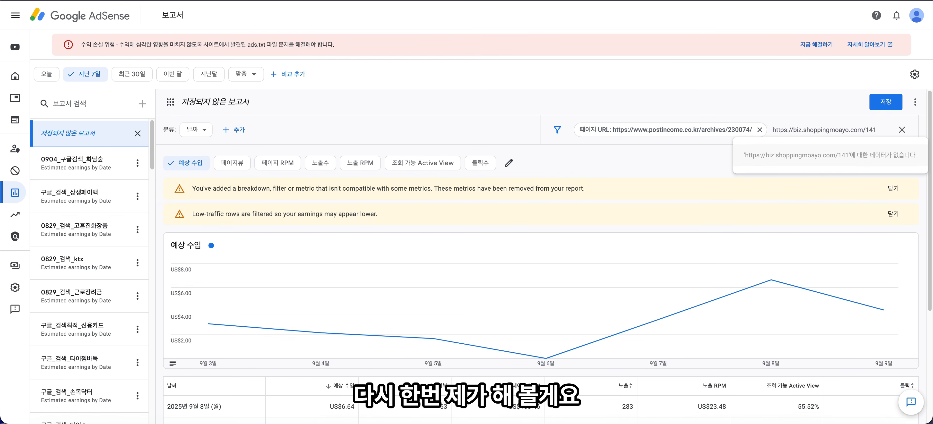
key(Delete)
key(Delete)
key(Delete)
key(Delete)
key(Delete)
click(827, 155)
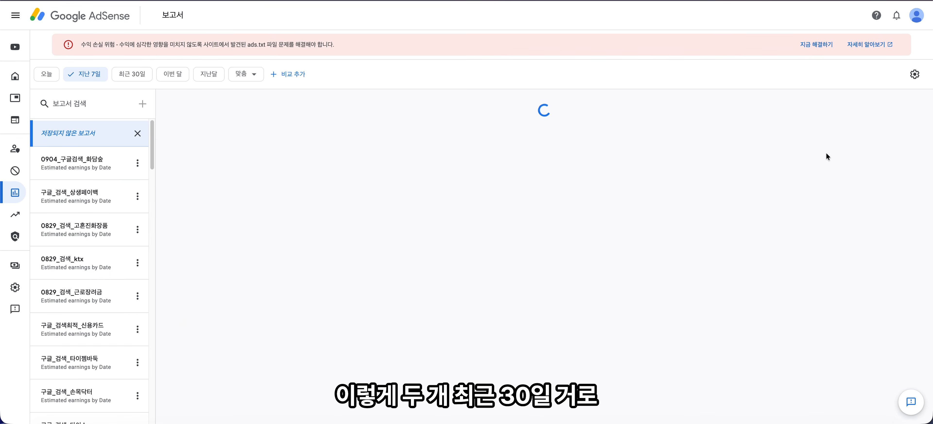
Set the report period to the last 30 days and try the trimmed biz.shoppingmoayo.com/141 filter again.
click(138, 75)
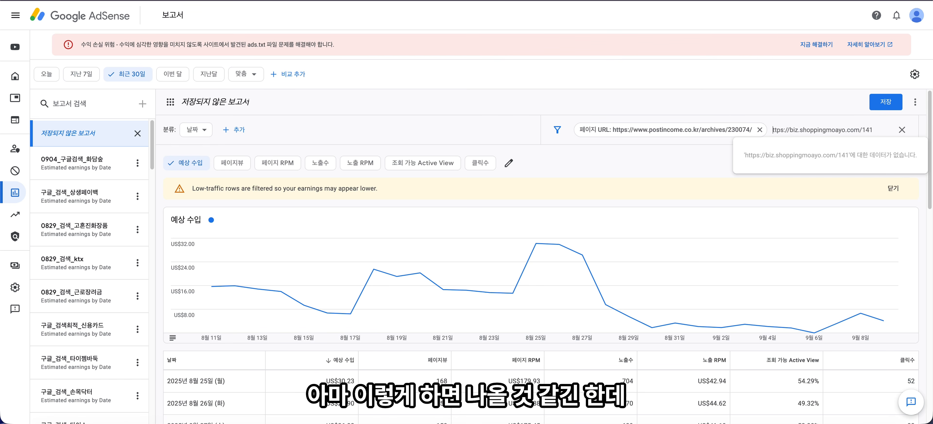
key(Delete)
key(Delete)
key(Delete)
key(Delete)
key(Delete)
key(Delete)
key(Delete)
click(823, 157)
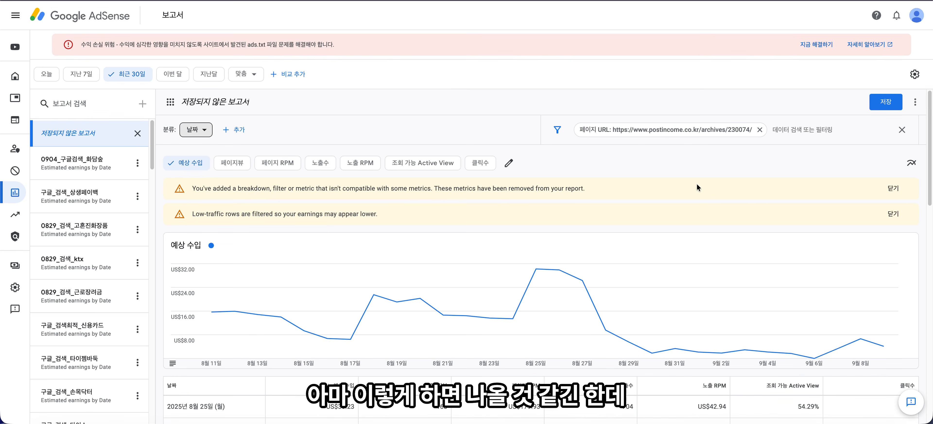
Read the notices about incompatible metrics and low-traffic rows, and check the URLs selected in the page URL filter.
triple_click(418, 194)
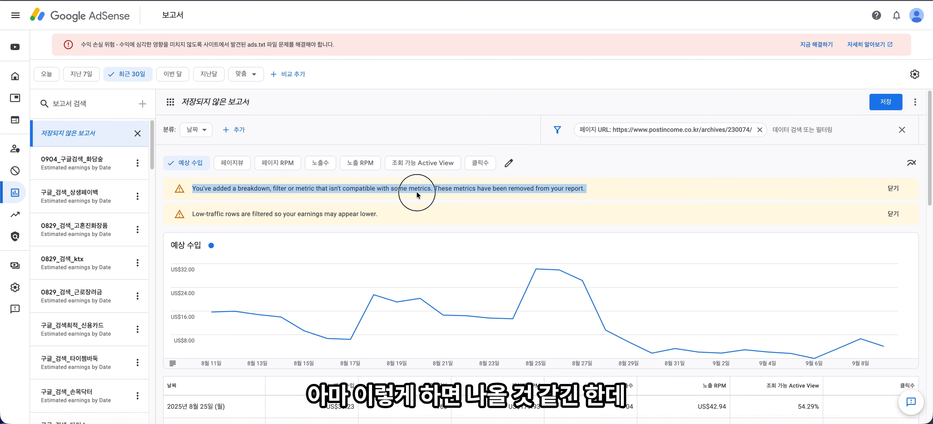
triple_click(344, 212)
triple_click(362, 189)
click(775, 130)
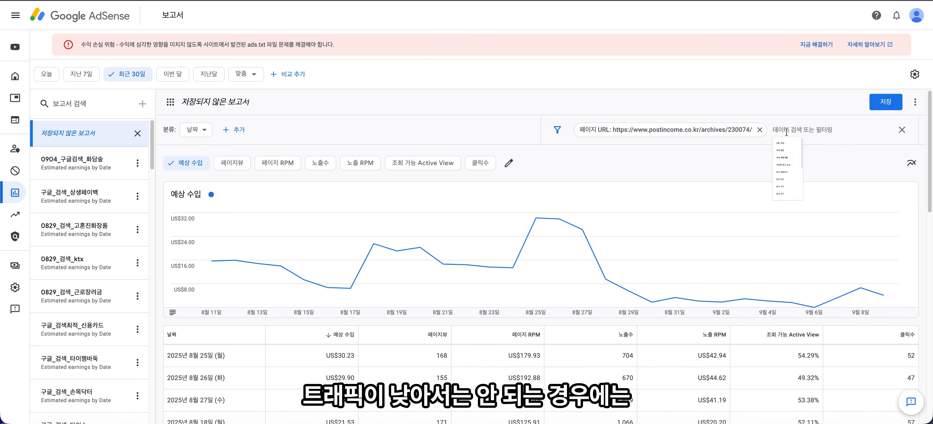
click(719, 129)
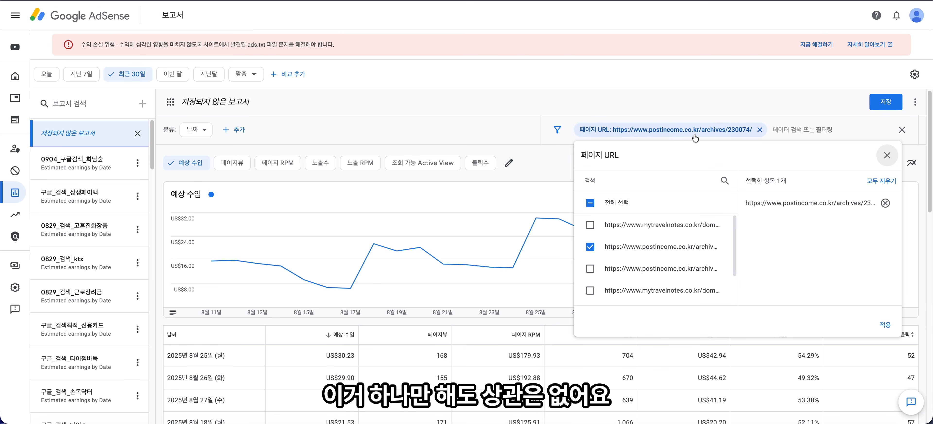
click(735, 135)
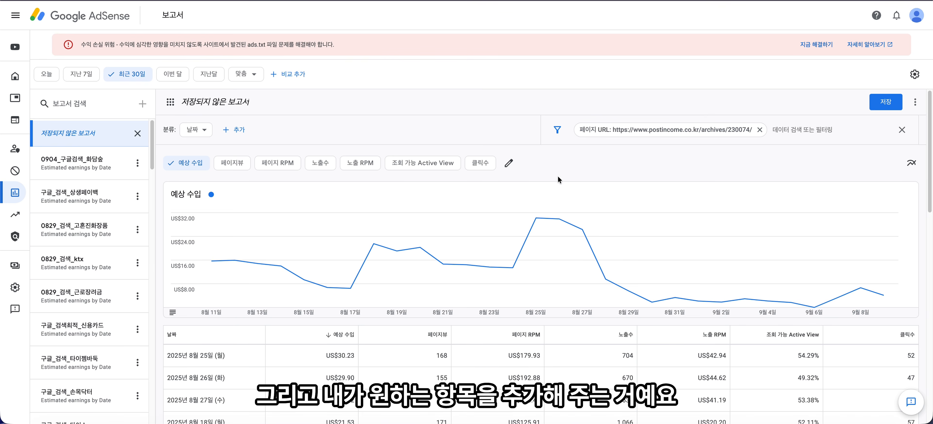
Remove 조회 가능 Active View, 노출 RPM and 노출수 from the report's metrics and add CPC.
click(509, 164)
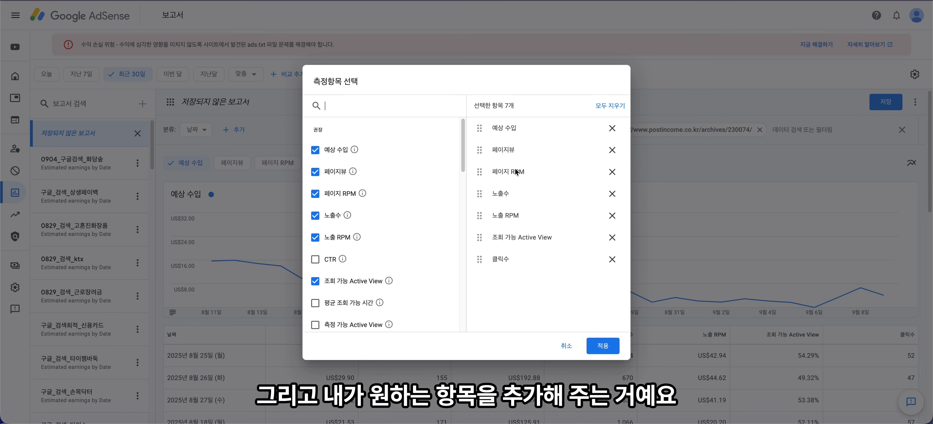
click(612, 238)
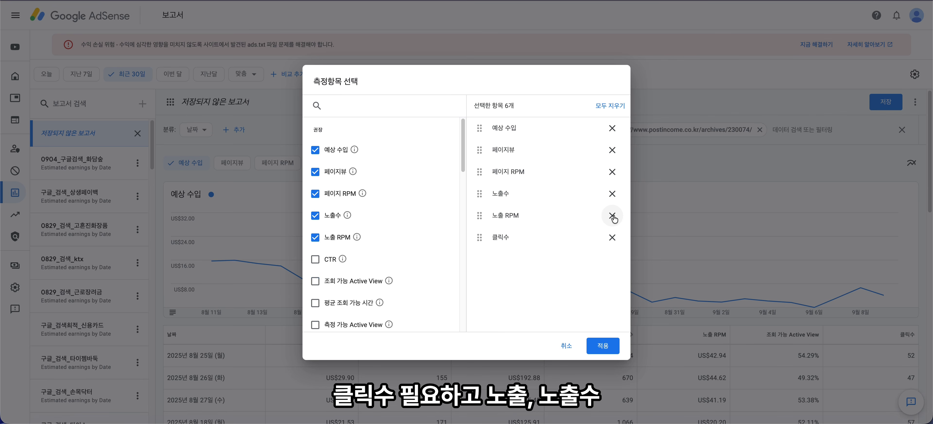
click(612, 216)
click(612, 194)
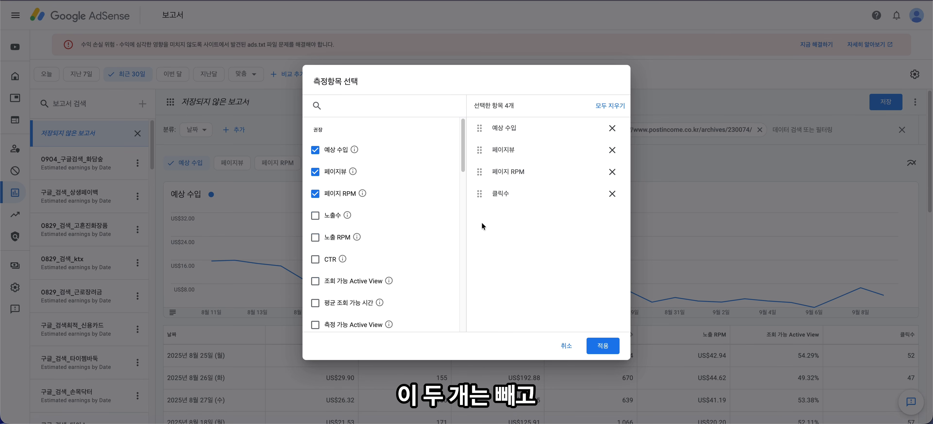
scroll(397, 209, down, 5)
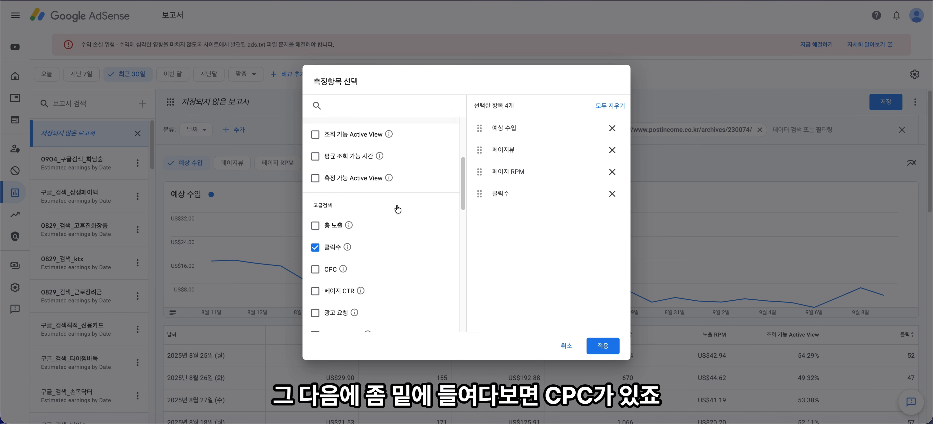
click(315, 246)
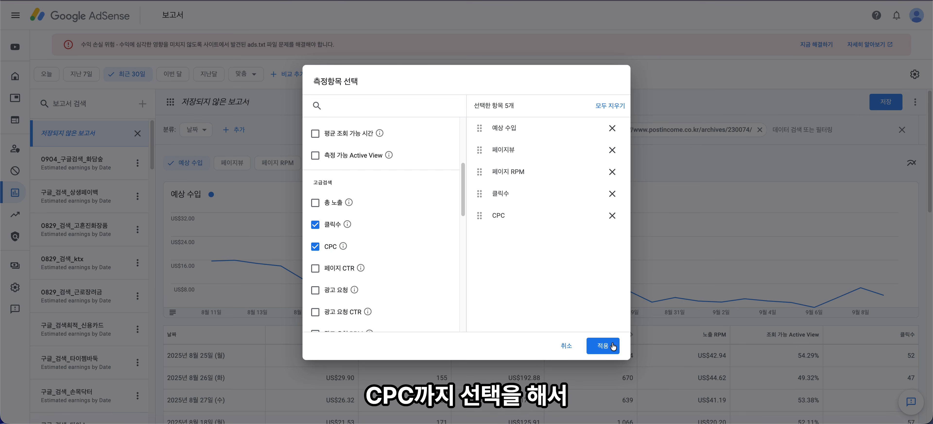
click(588, 349)
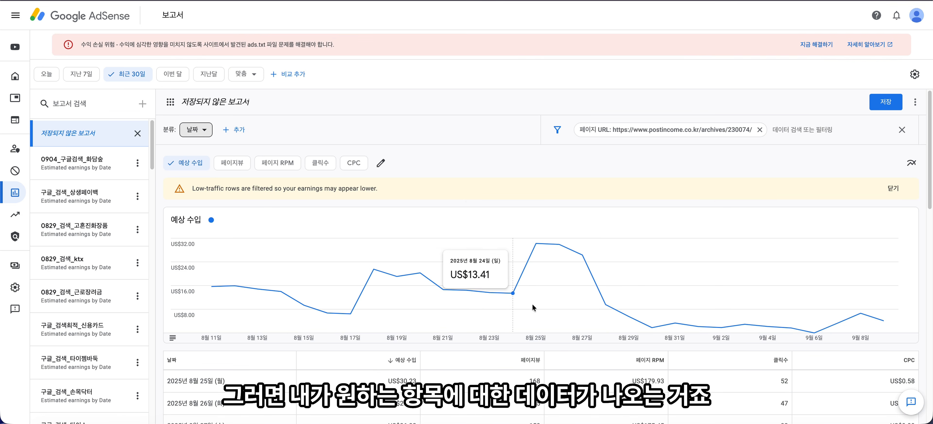
Save the filtered report under the name 구글_퇴직공제금.
click(892, 103)
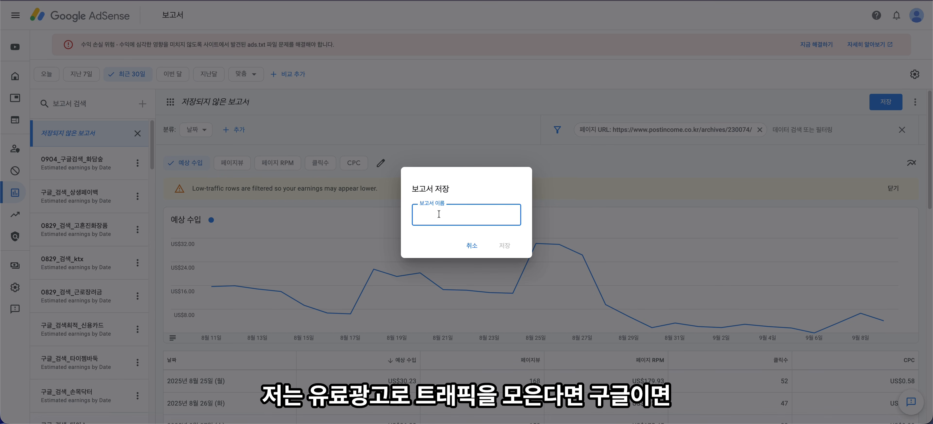
text(네이버)
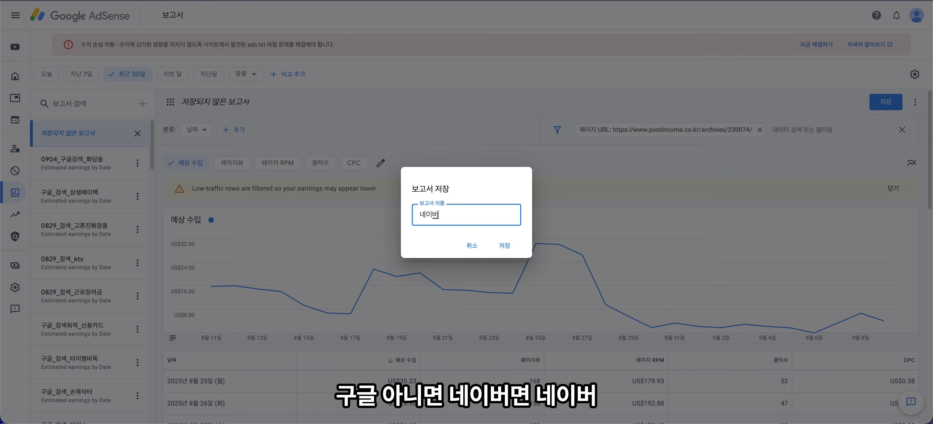
key(BackSpace)
key(BackSpace)
key(BackSpace)
text(구글)
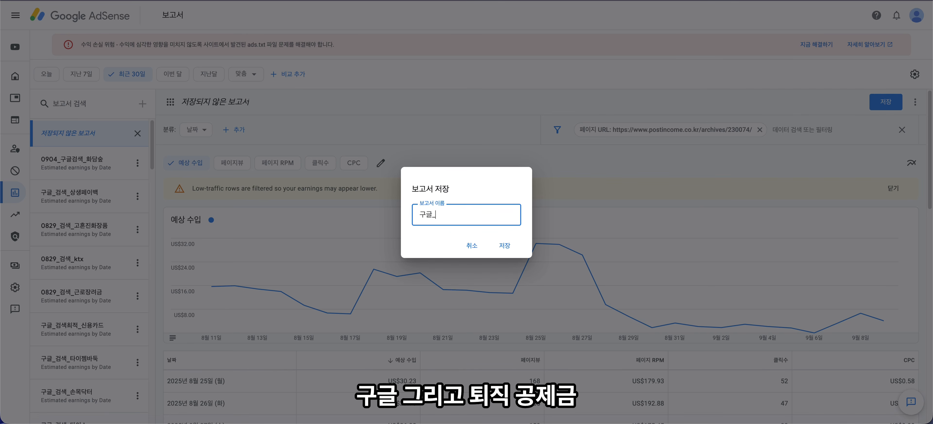
text(_퇴직공제금)
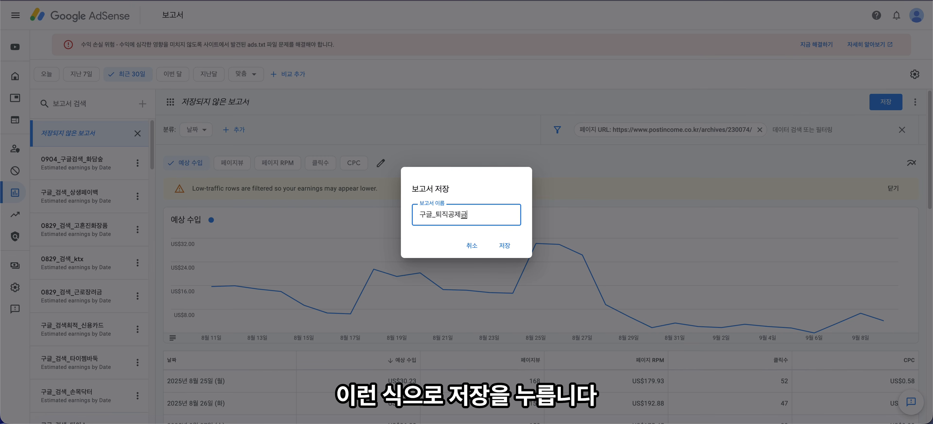
click(500, 250)
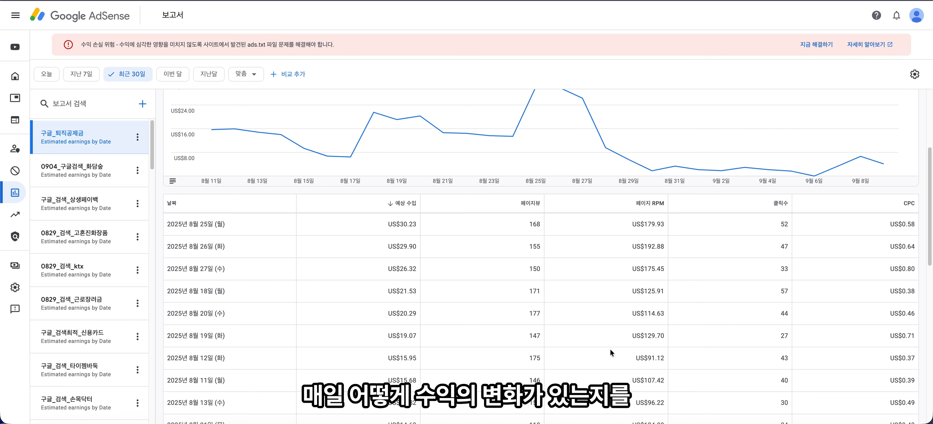
Review the day-by-day estimated earnings in the saved report's chart and table.
scroll(609, 348, down, 4)
mouse_move(639, 168)
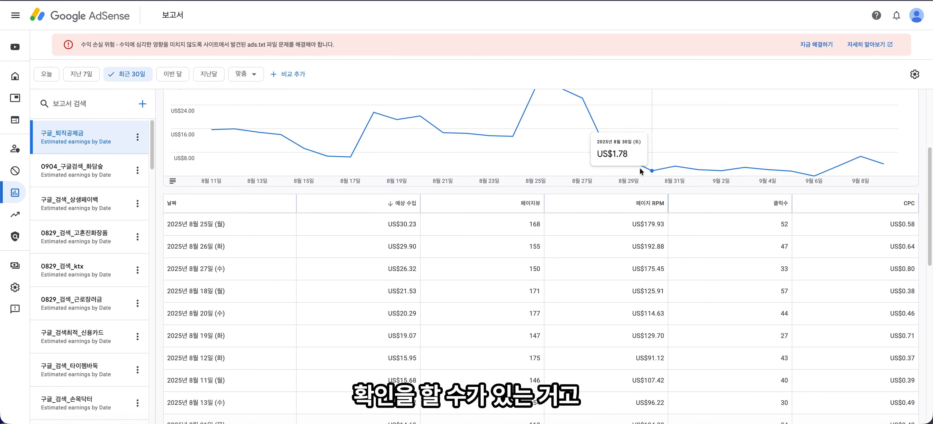
scroll(642, 167, up, 1)
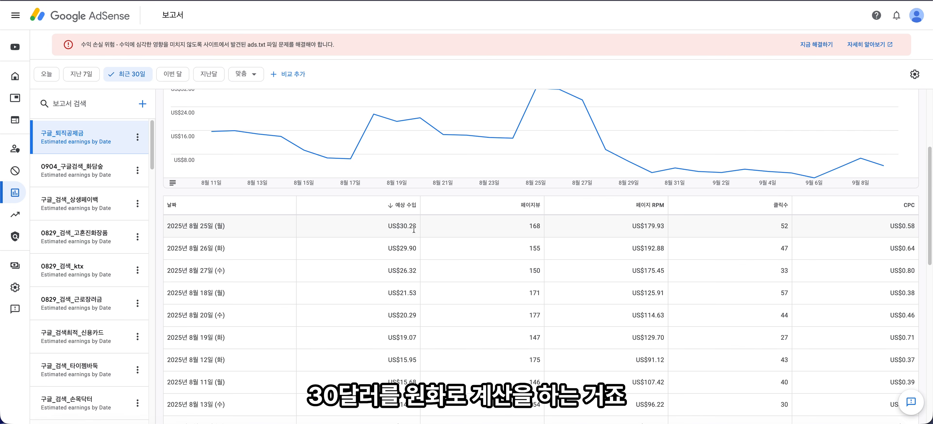
Search the web in a new browser tab for the Korean won equivalent of 30달러.
key(super+t)
text(원화)
key(super+t)
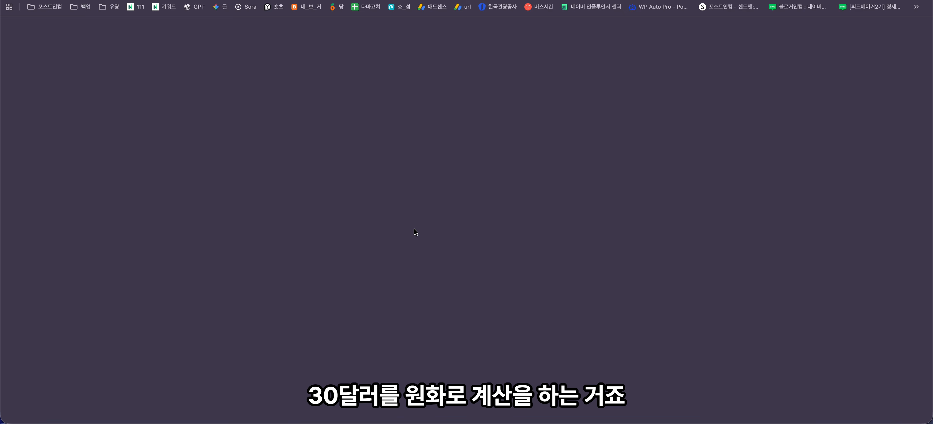
text(30달러)
key(Return)
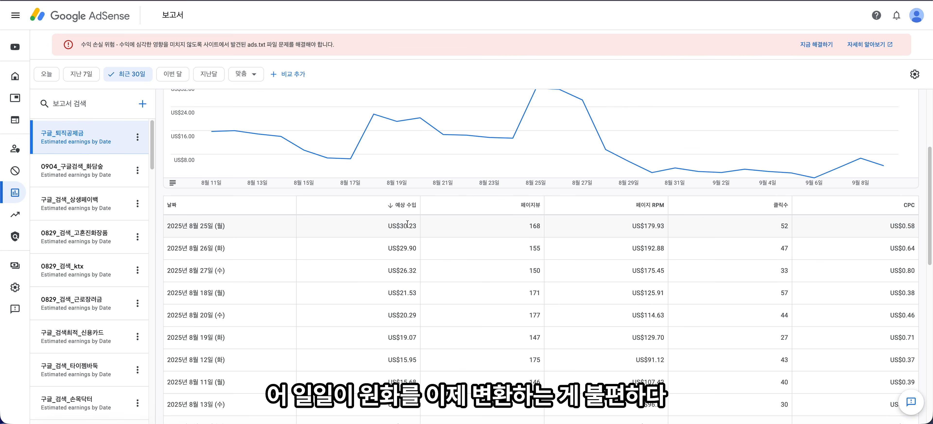
Switch the report's display currency to KRW: 대한민국 원.
click(914, 74)
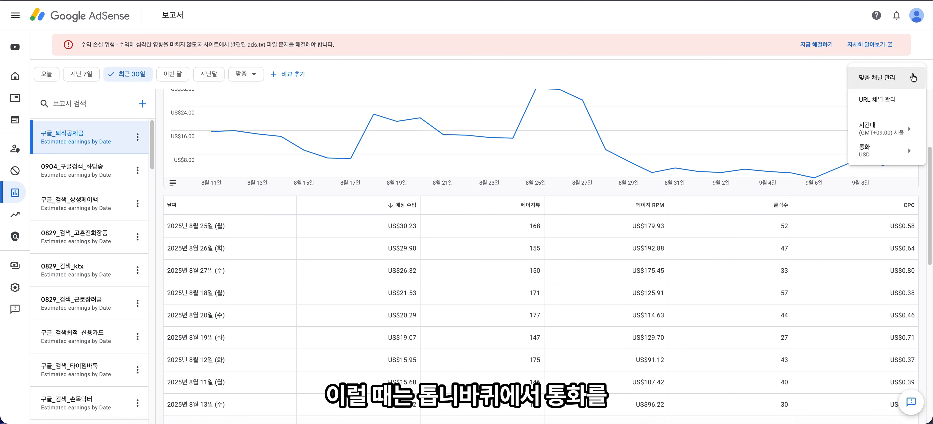
click(882, 154)
scroll(797, 191, down, 10)
scroll(798, 191, up, 13)
mouse_move(870, 152)
scroll(813, 169, down, 20)
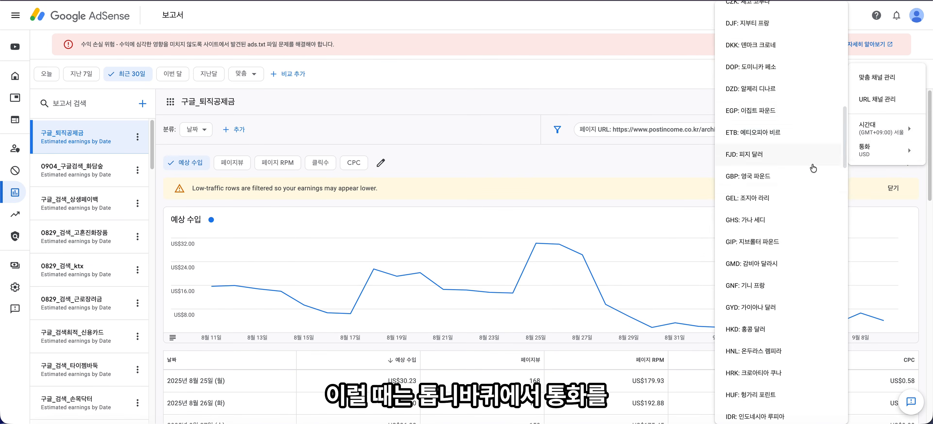
scroll(772, 295, up, 20)
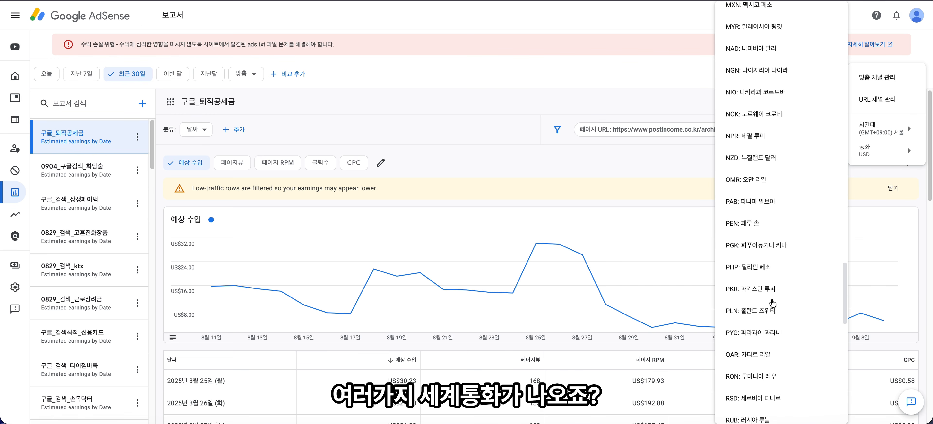
scroll(772, 303, up, 10)
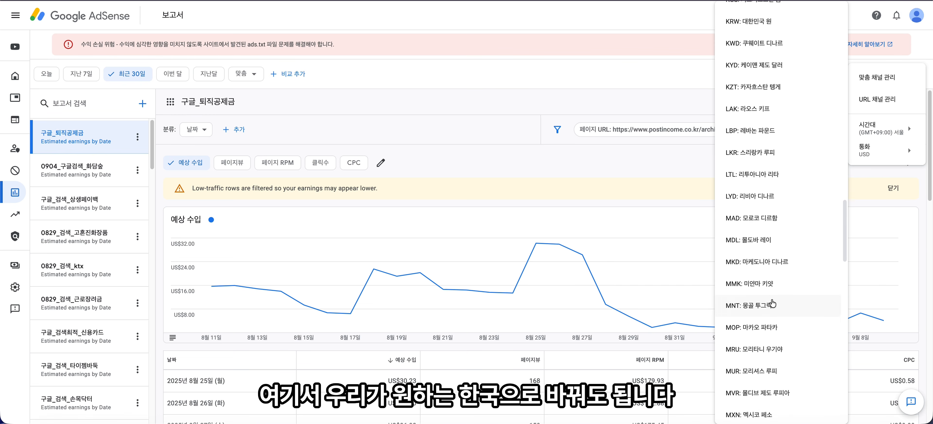
click(737, 60)
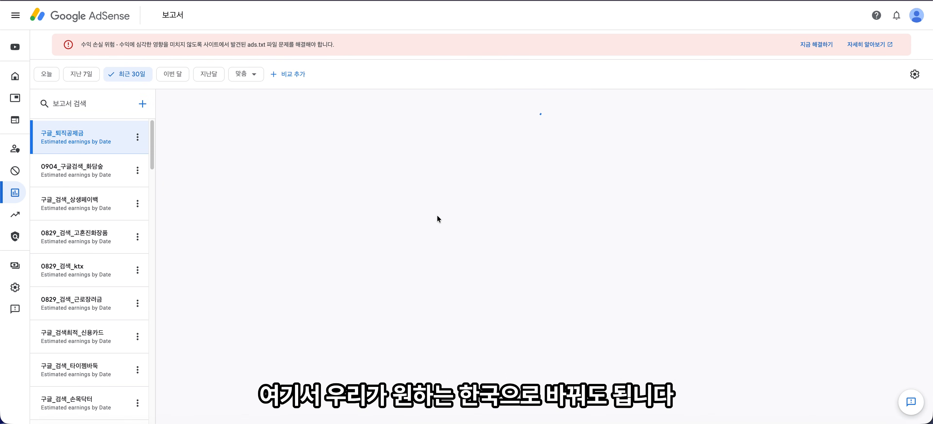
Review the daily earnings in the report's chart and table, and look through the list of saved and default reports.
scroll(438, 216, down, 5)
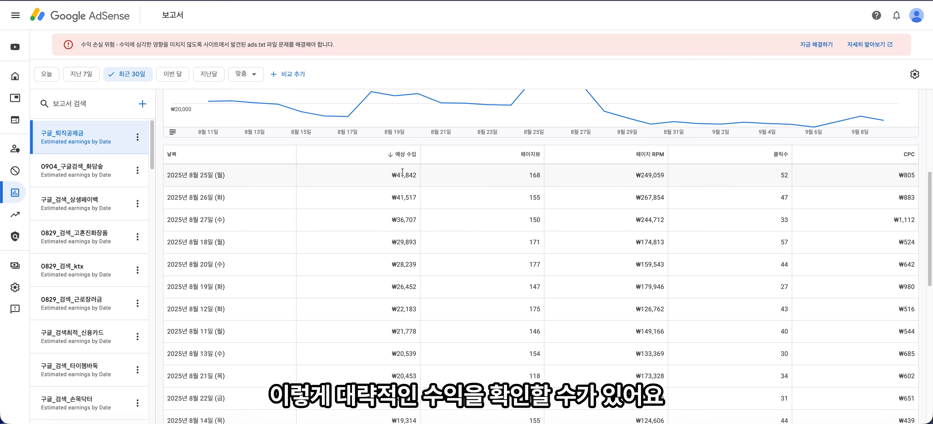
scroll(414, 167, up, 5)
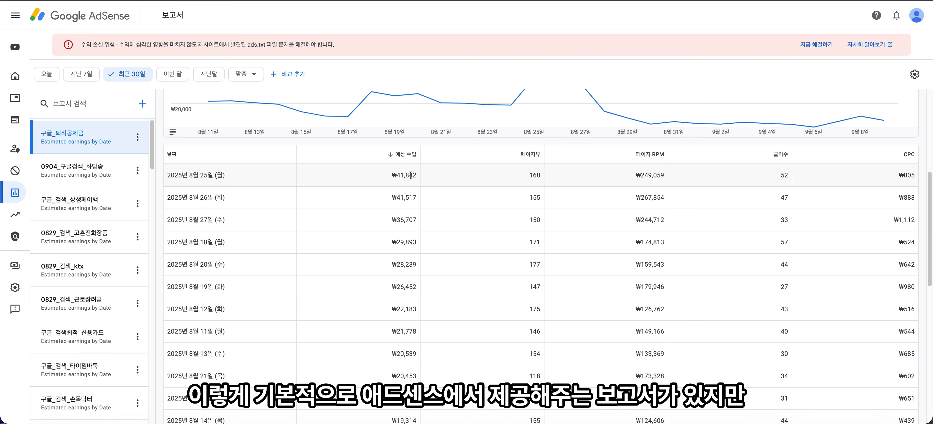
scroll(131, 315, down, 5)
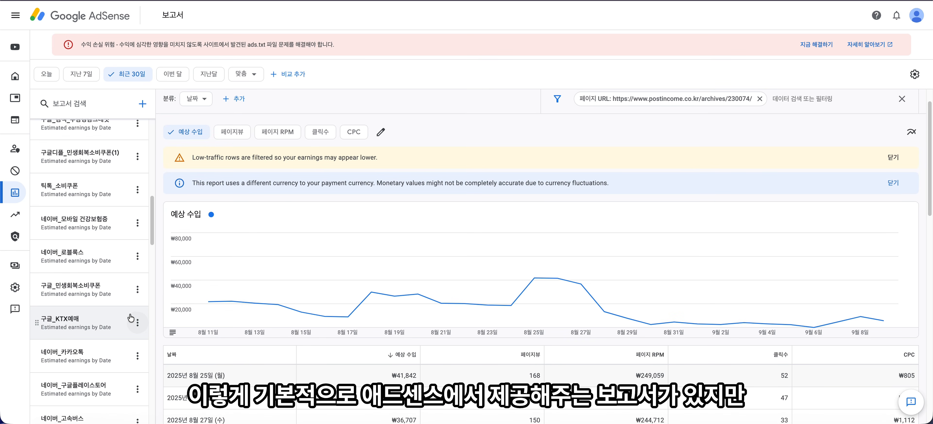
scroll(120, 306, down, 1)
scroll(118, 308, down, 10)
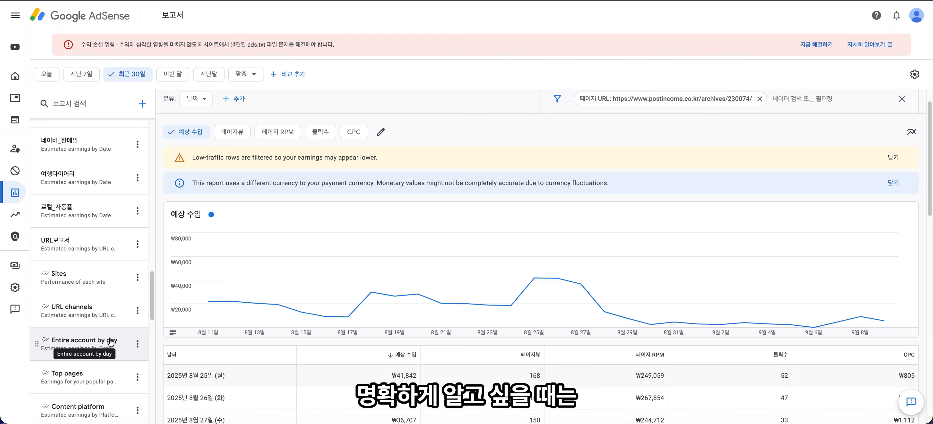
scroll(83, 257, up, 10)
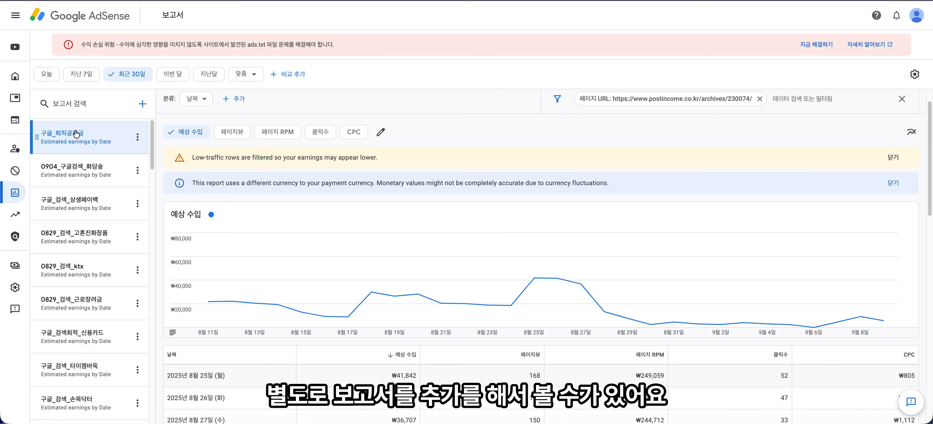